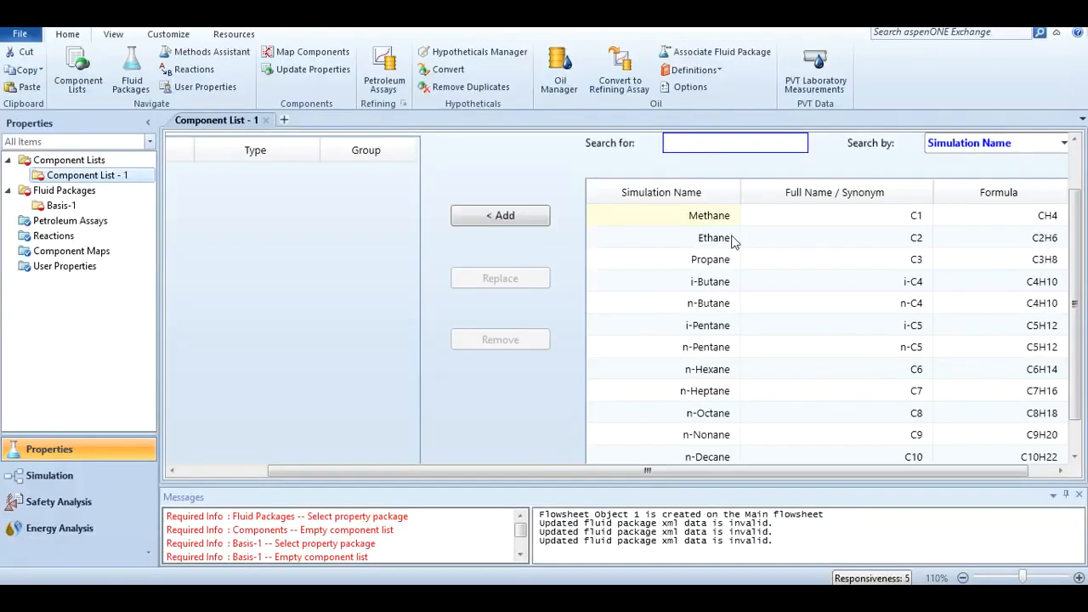
Search the pure components for Ethylene by simulation name and add it to Component List - 1
type("Ethylene")
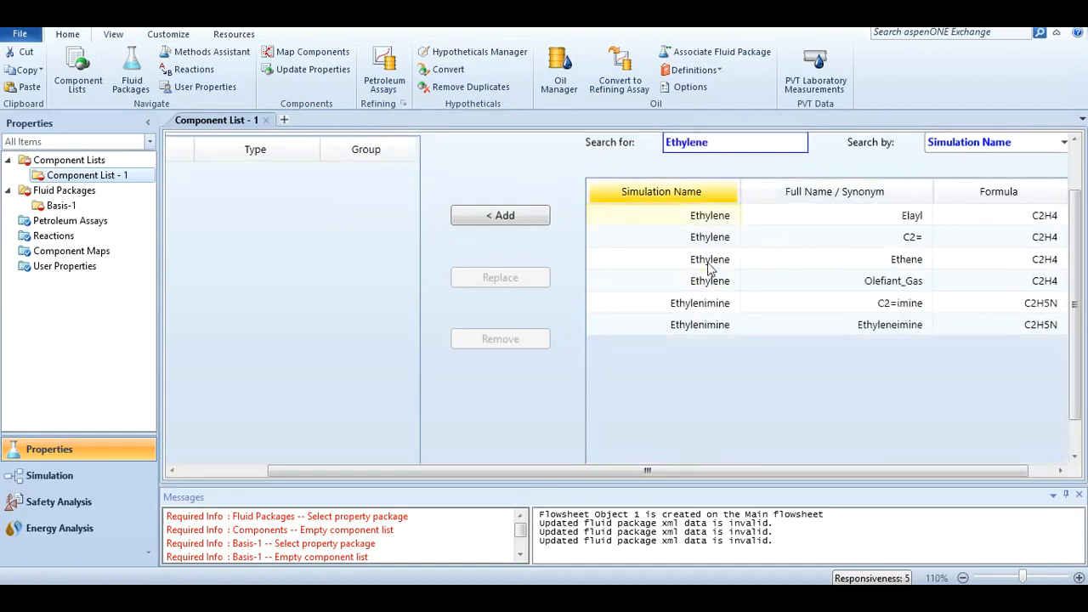
left_click(991, 144)
left_click(969, 181)
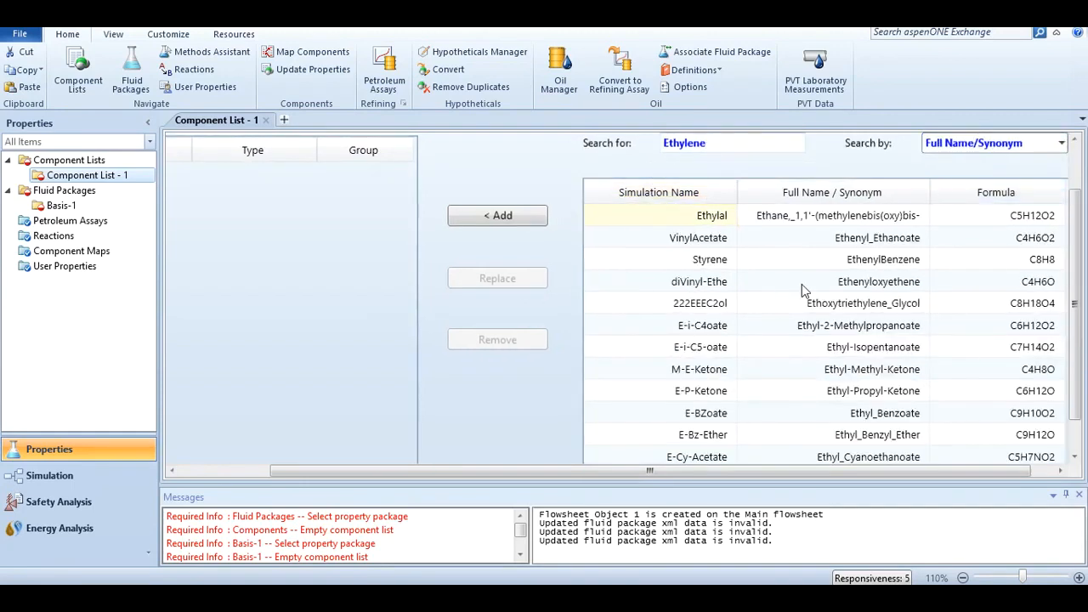
left_click(991, 144)
left_click(958, 166)
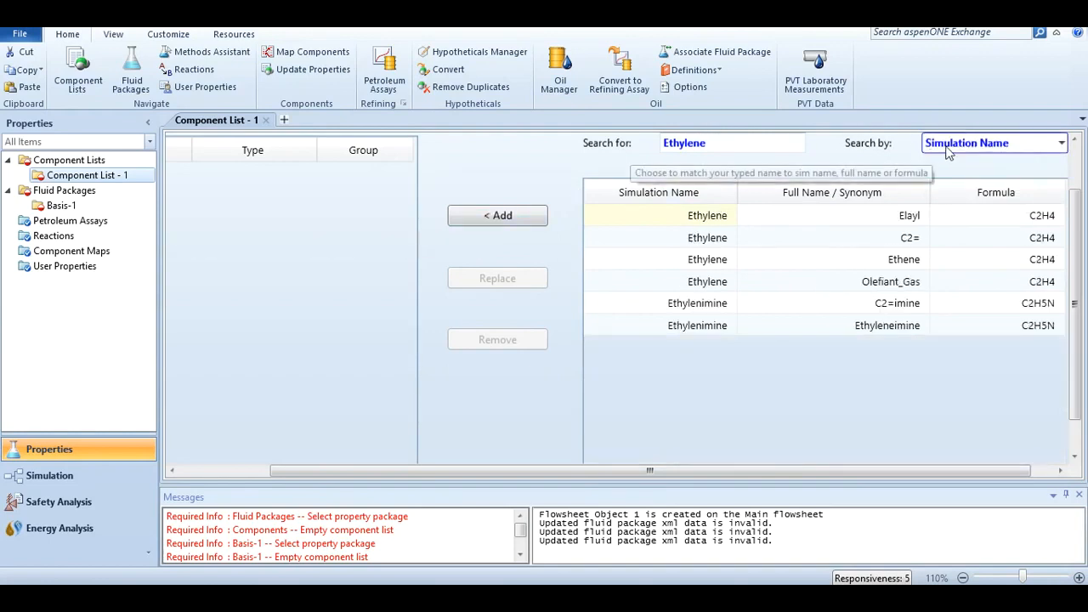
left_click(497, 215)
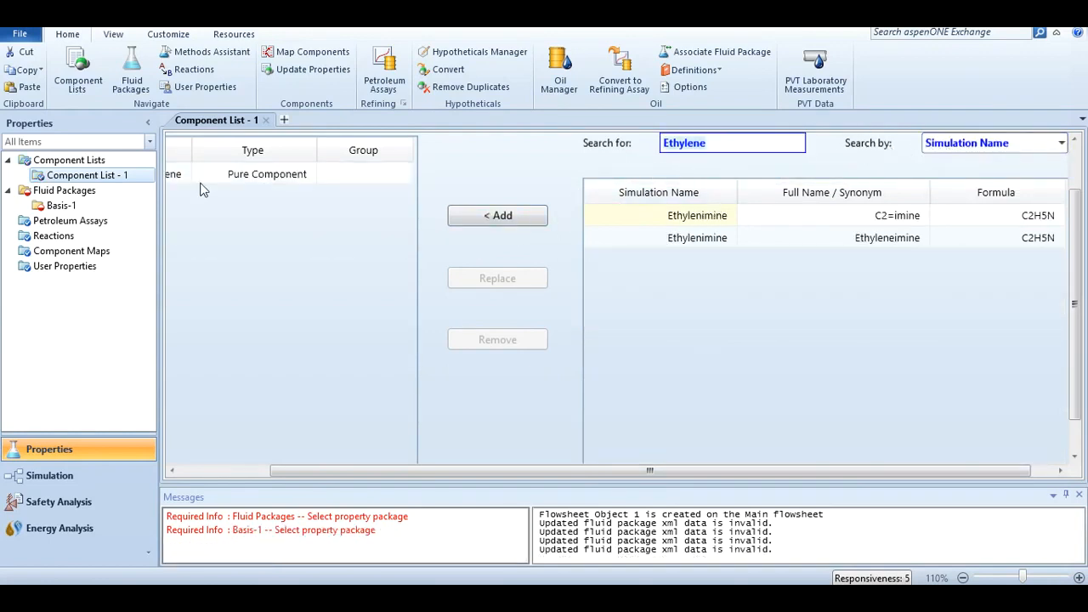
Assign the Peng-Robinson property package to the Basis-1 fluid package
double_click(98, 207)
left_click_drag(332, 292, 337, 381)
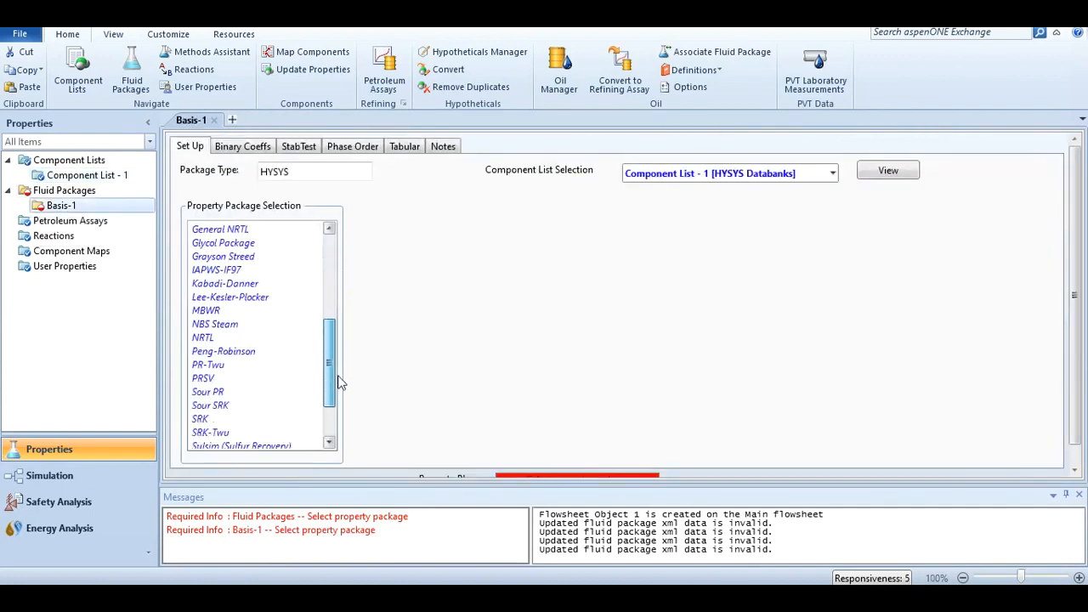
left_click(247, 351)
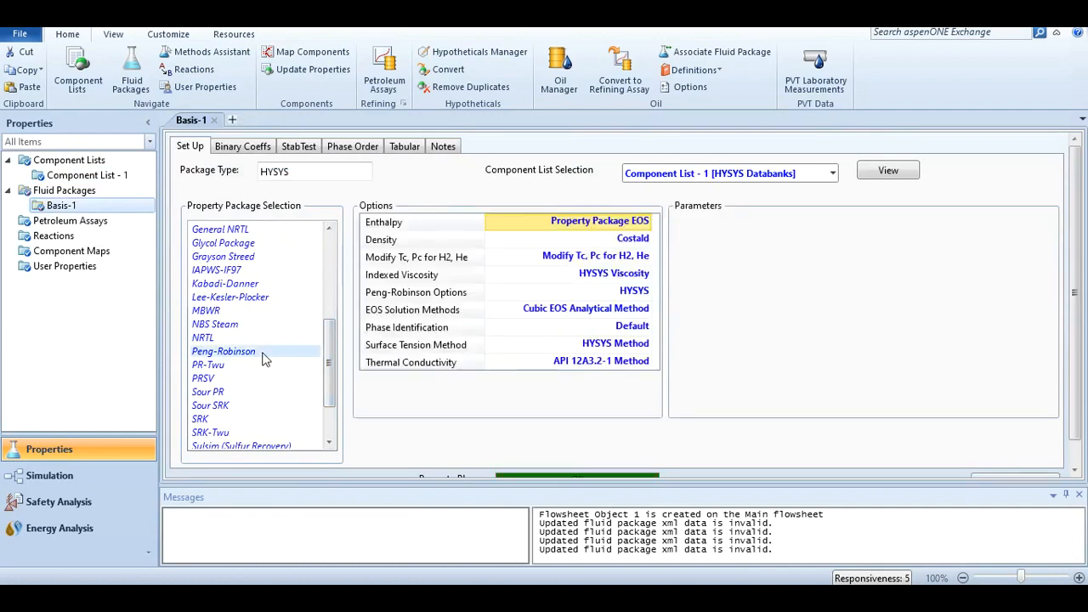
Place a material stream on the simulation flowsheet and set its molar flow to 1 kgmole/h
left_click(64, 476)
left_click_drag(98, 131, 350, 196)
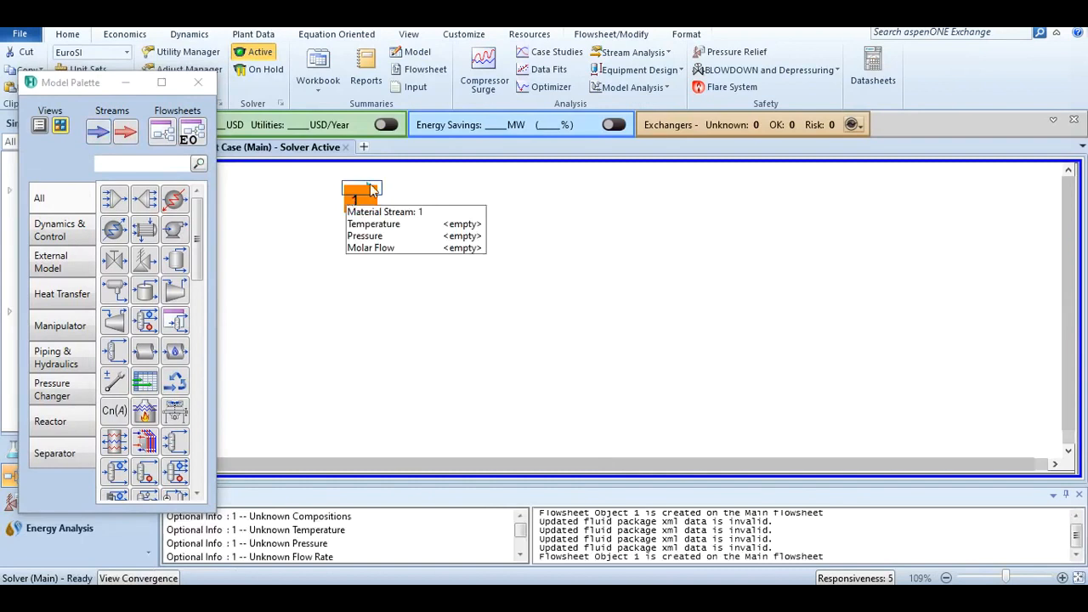
double_click(370, 187)
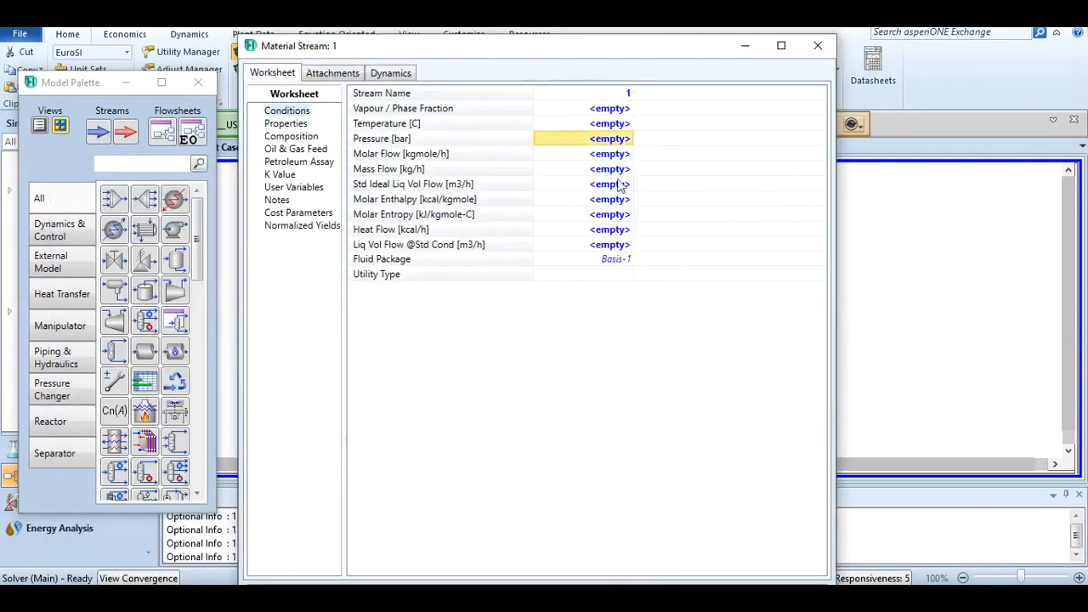
left_click(598, 157)
type("1000")
key("Return")
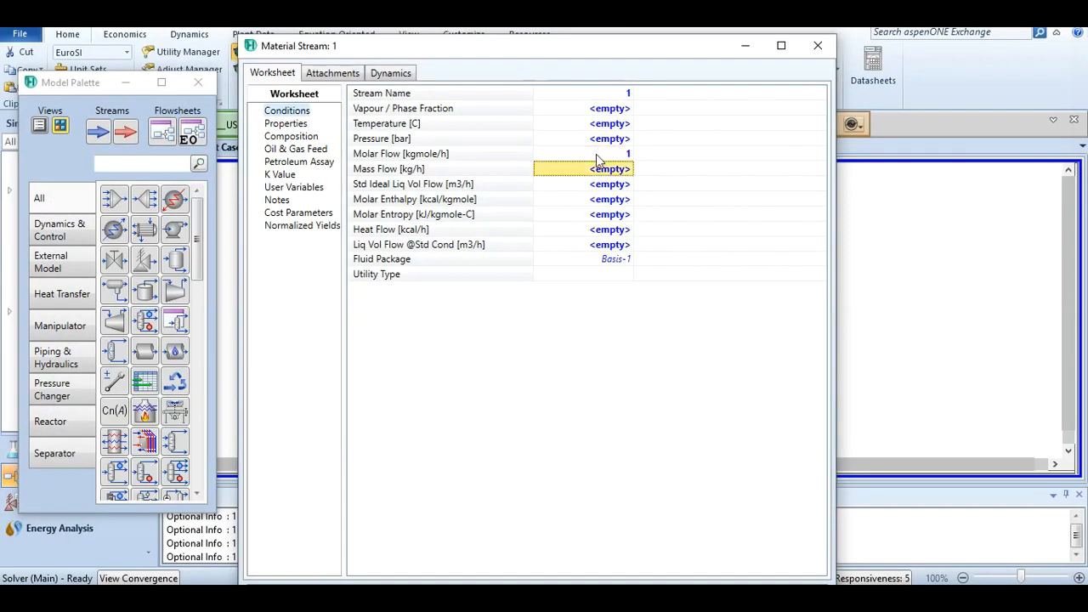
Define the stream composition with an Ethylene mole fraction of 1
left_click(291, 136)
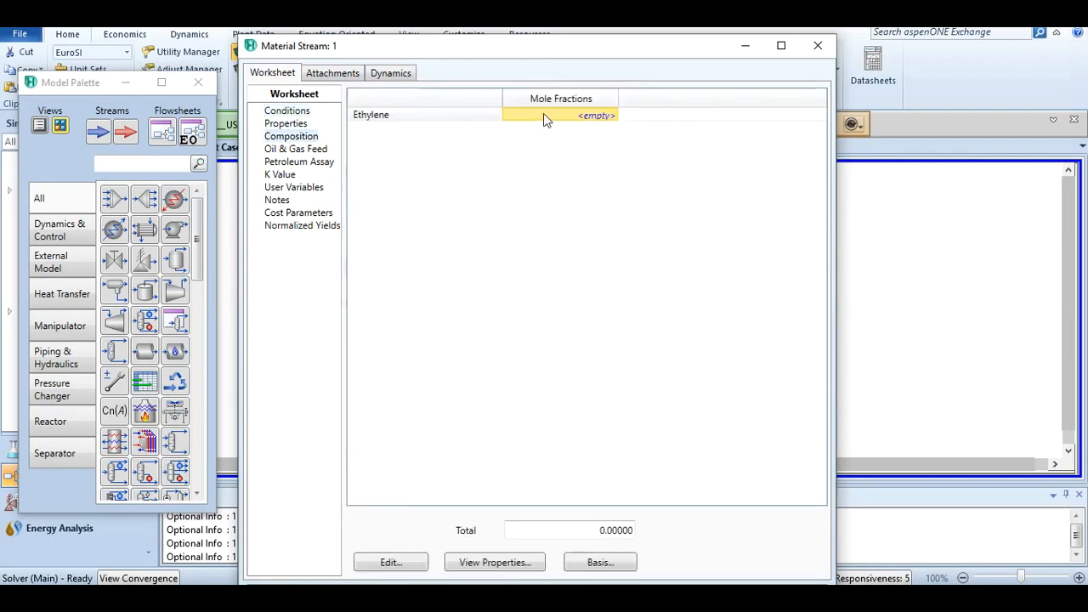
type("1")
key("Return")
left_click(651, 465)
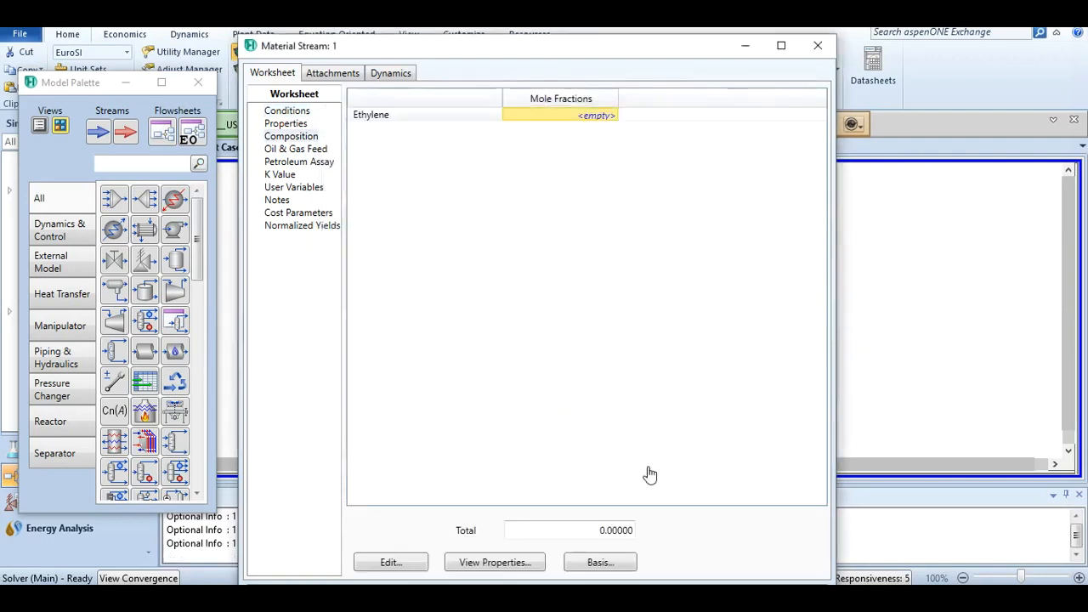
Set the temperature of material stream 1 to 5 °C in its conditions
left_click(283, 110)
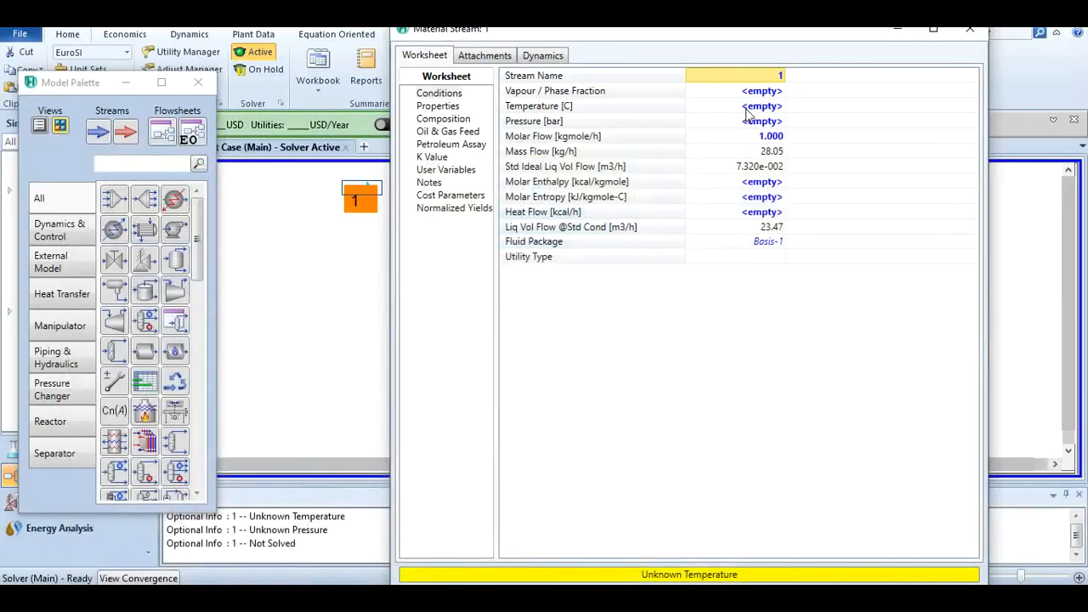
left_click(748, 110)
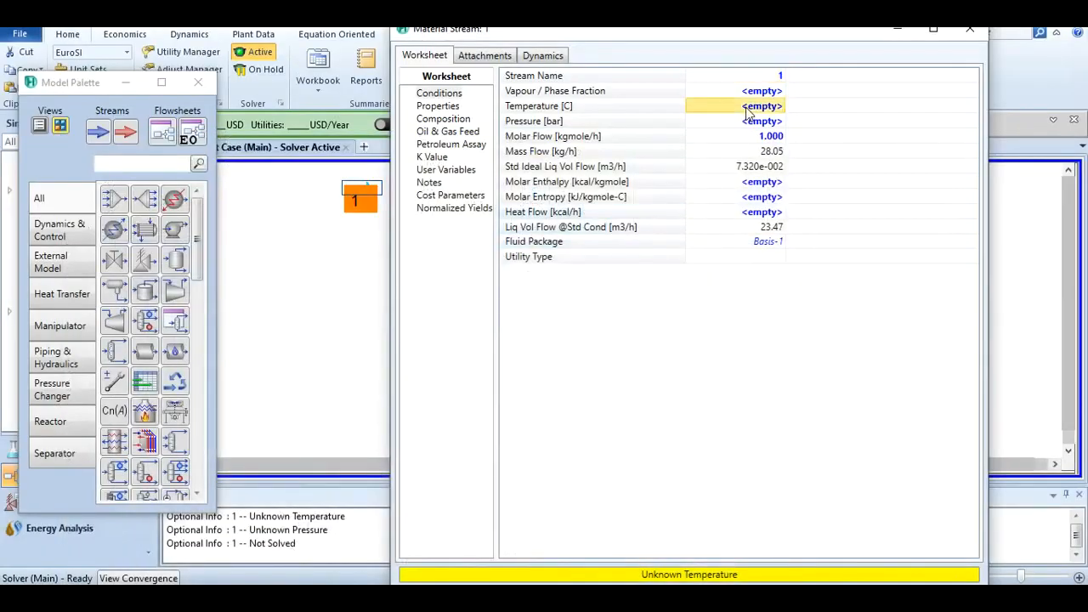
type("5")
key("Return")
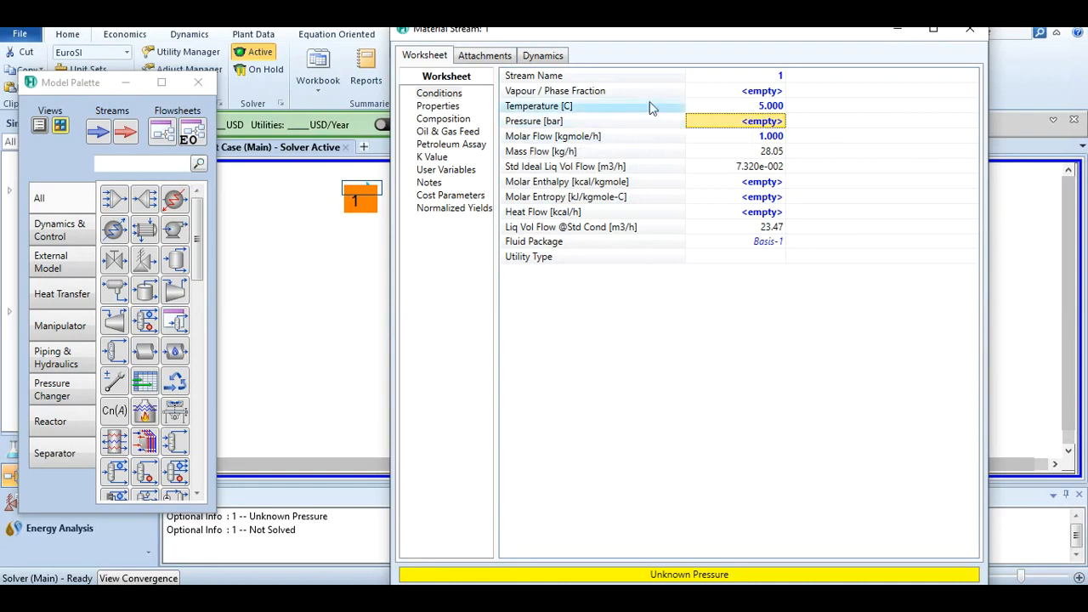
Set the stream's vapour/phase fraction to 0 and check the calculated saturation pressure
left_click(725, 90)
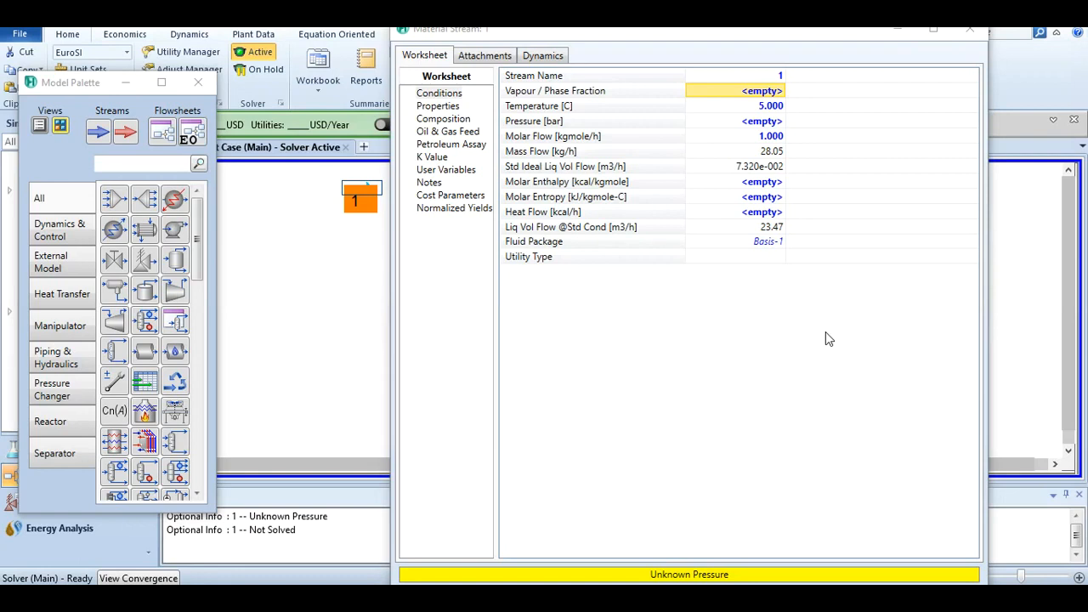
left_click(714, 92)
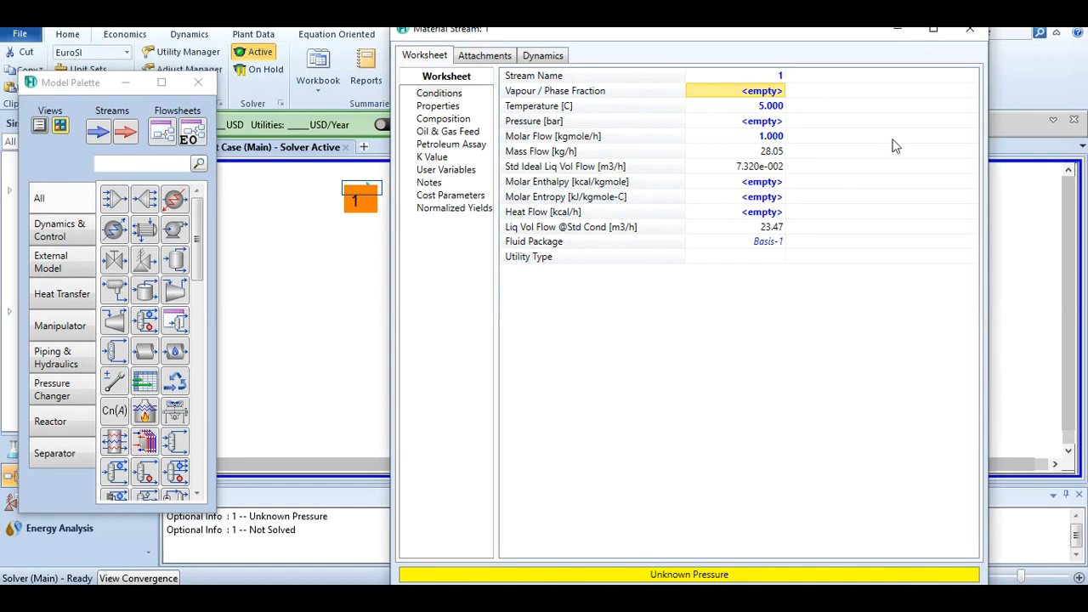
left_click(733, 96)
type("0")
key("Return")
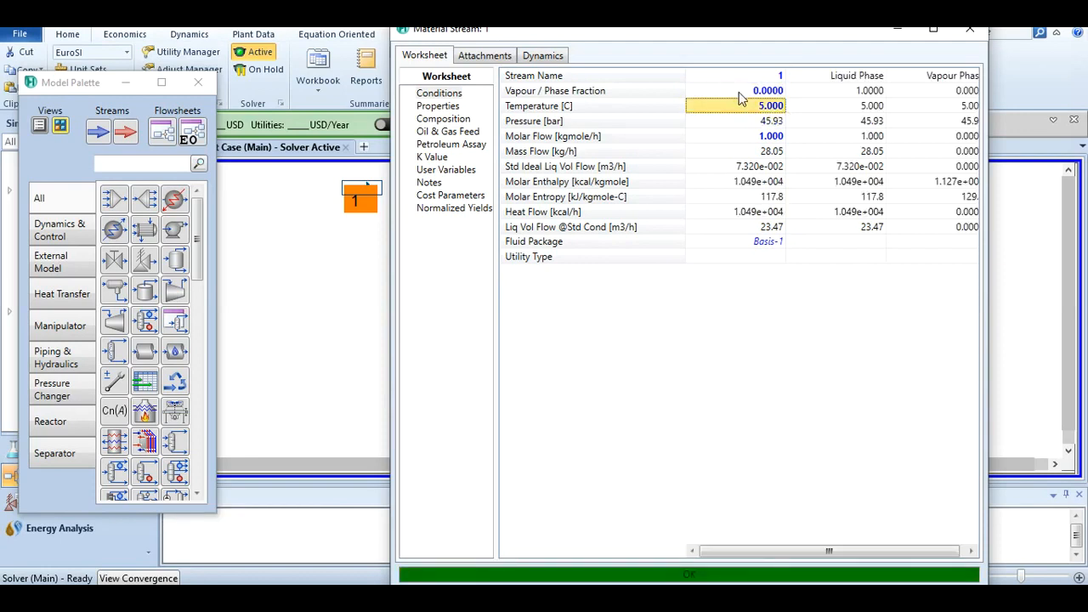
mouse_move(774, 130)
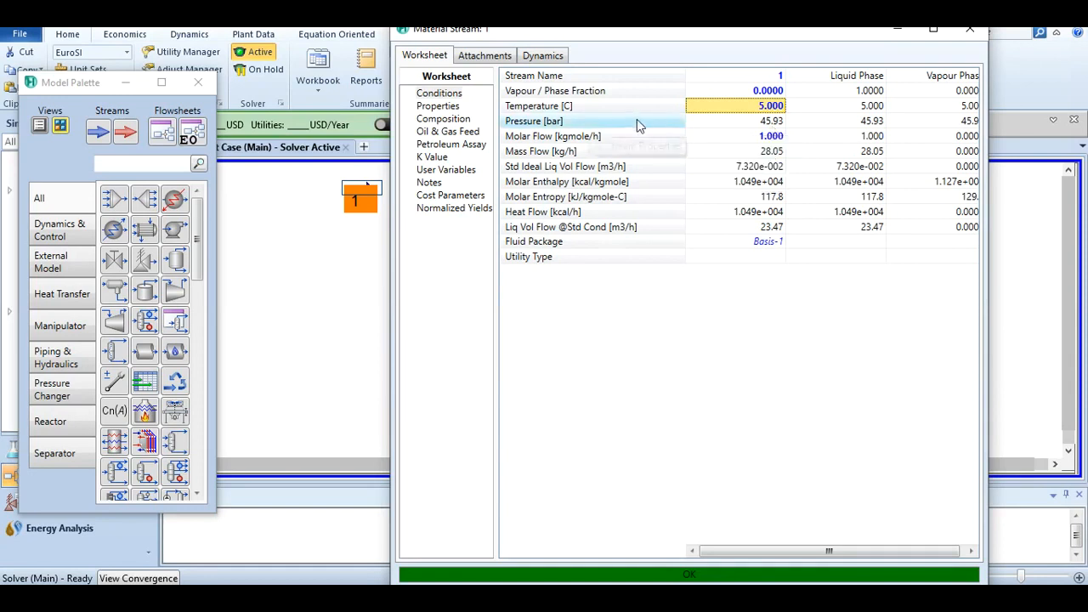
mouse_move(750, 113)
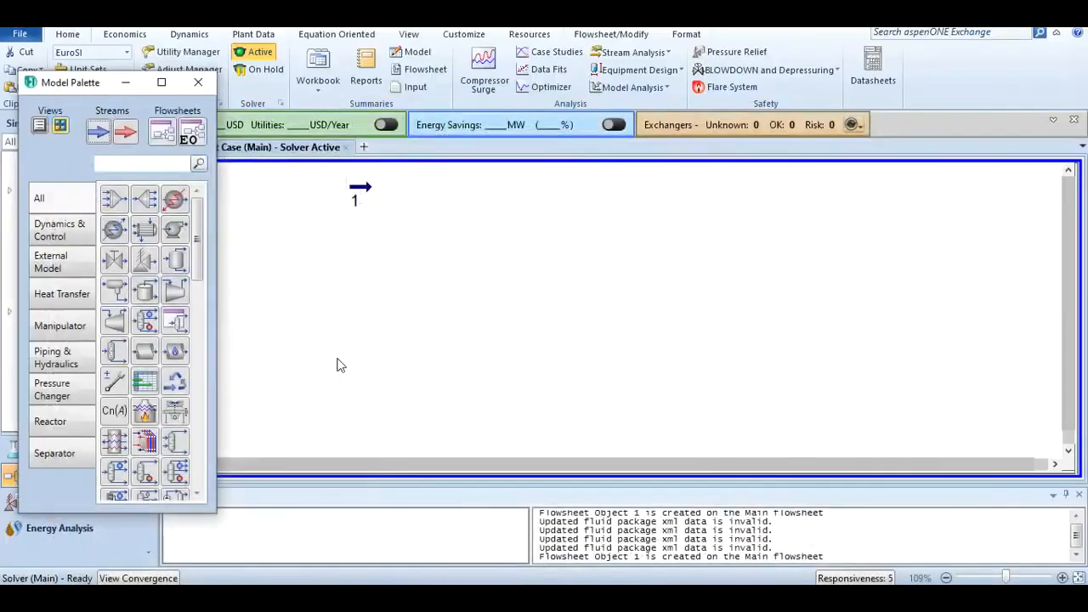
Reopen material stream 1, clear its temperature specification and set the pressure to 1 bar instead
double_click(363, 194)
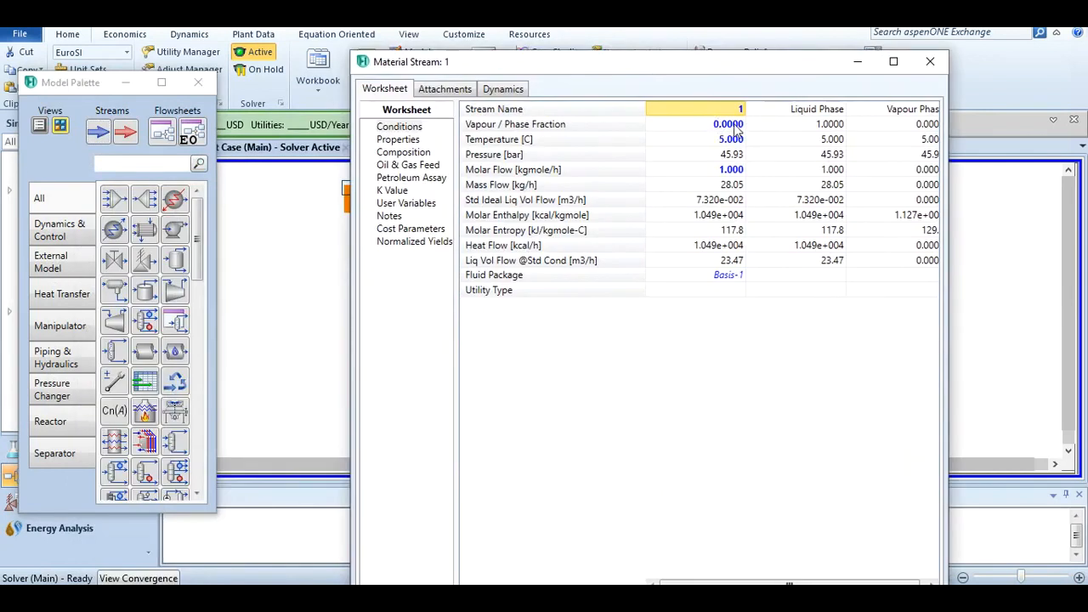
left_click(719, 141)
key("Delete")
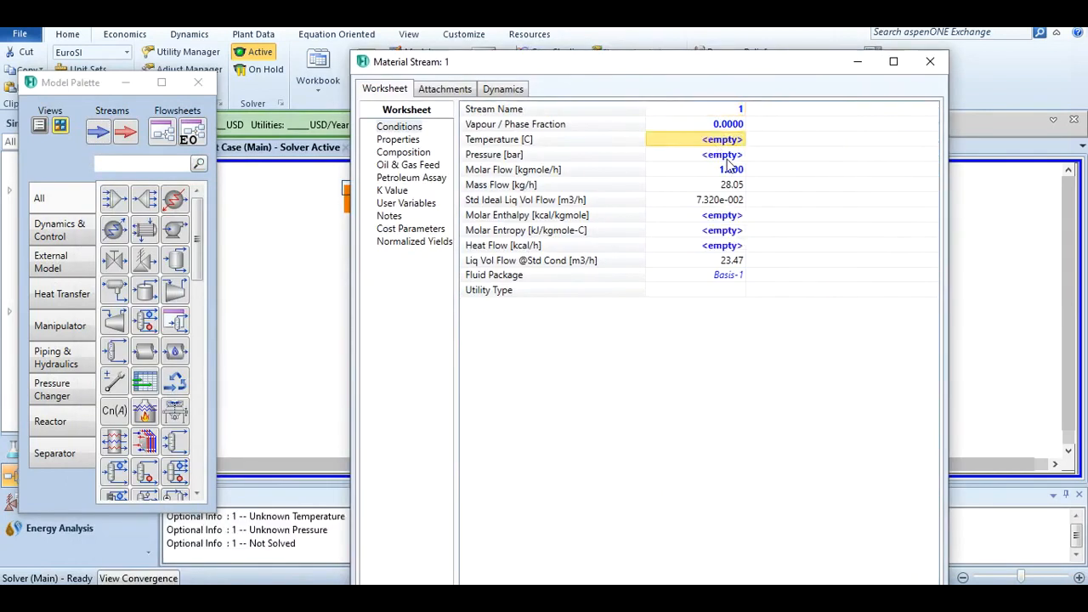
key("Down")
type("1")
key("Return")
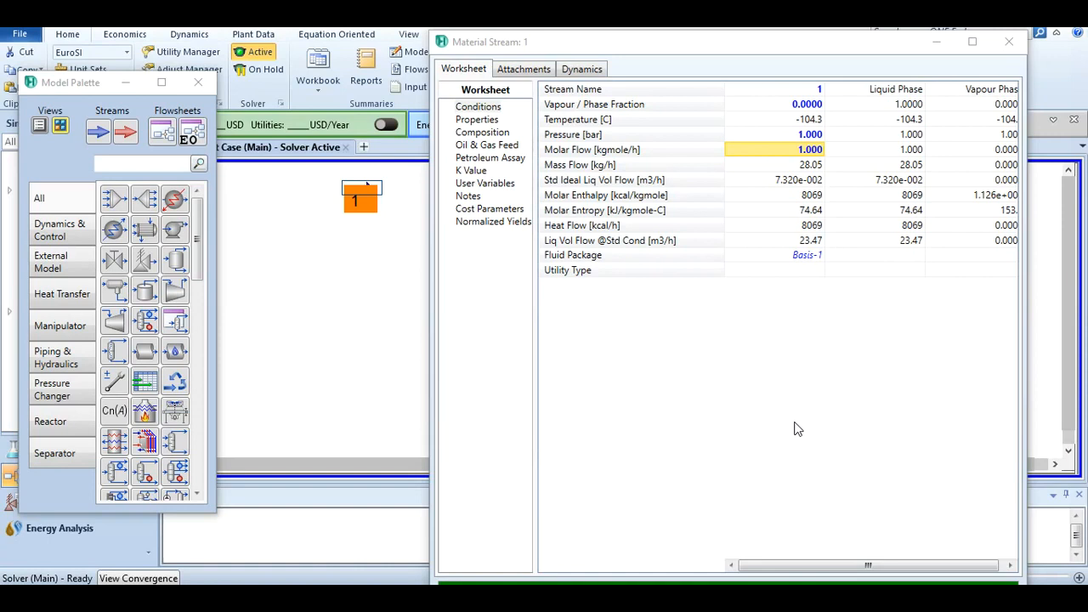
left_click(1011, 47)
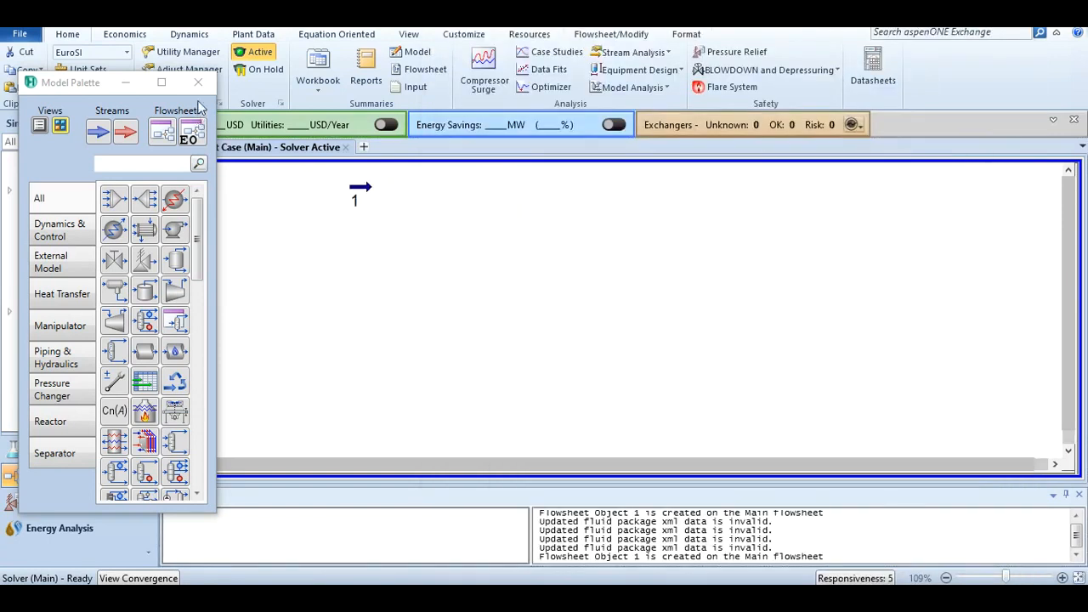
Return to the properties environment and view Ethylene's base and critical properties from Component List - 1
left_click(198, 83)
left_click(77, 454)
left_click(93, 176)
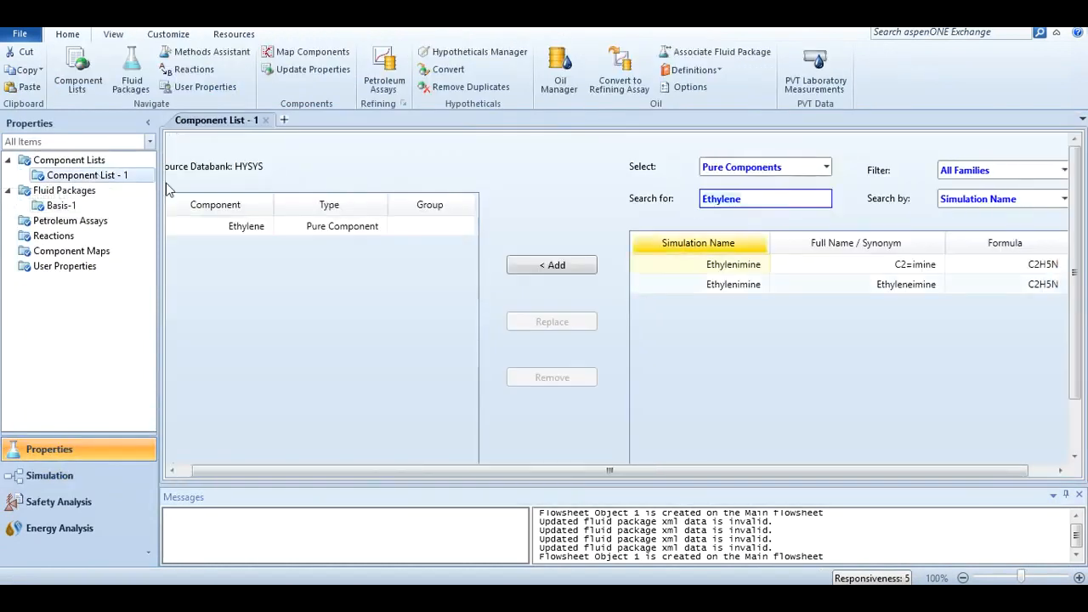
double_click(238, 227)
left_click(313, 111)
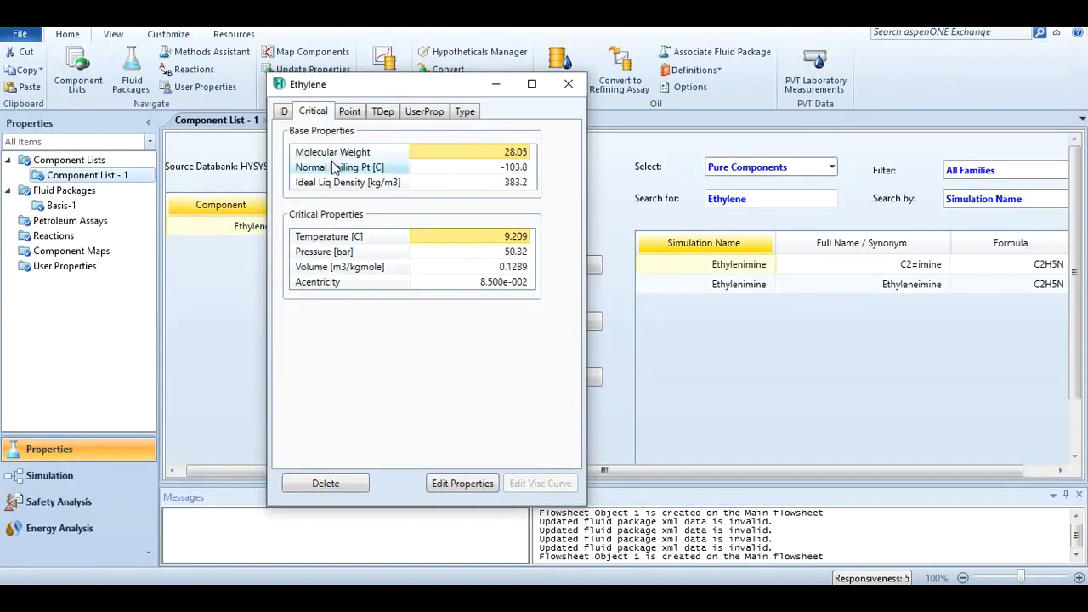